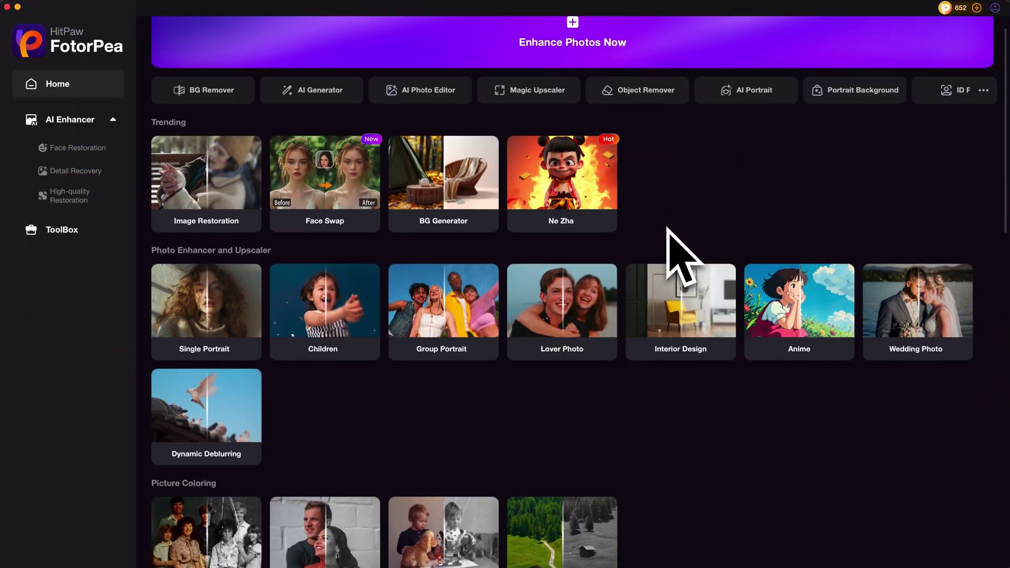
# - Scroll through the Home page's enhancer, generator, background and face-swap tool categories
pyautogui.scroll(-10, 667, 232)
pyautogui.scroll(-5, 667, 228)
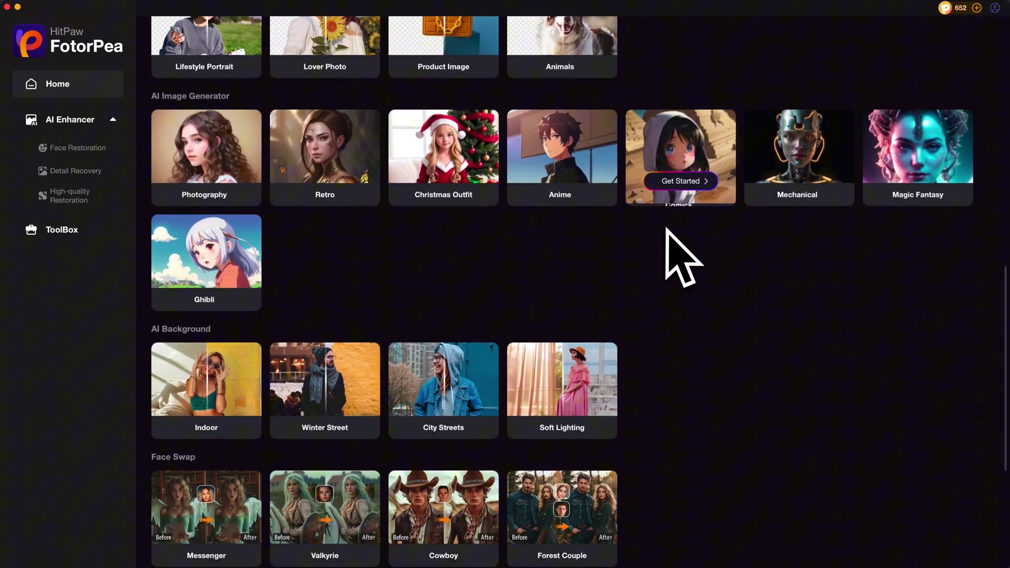
pyautogui.scroll(15, 677, 250)
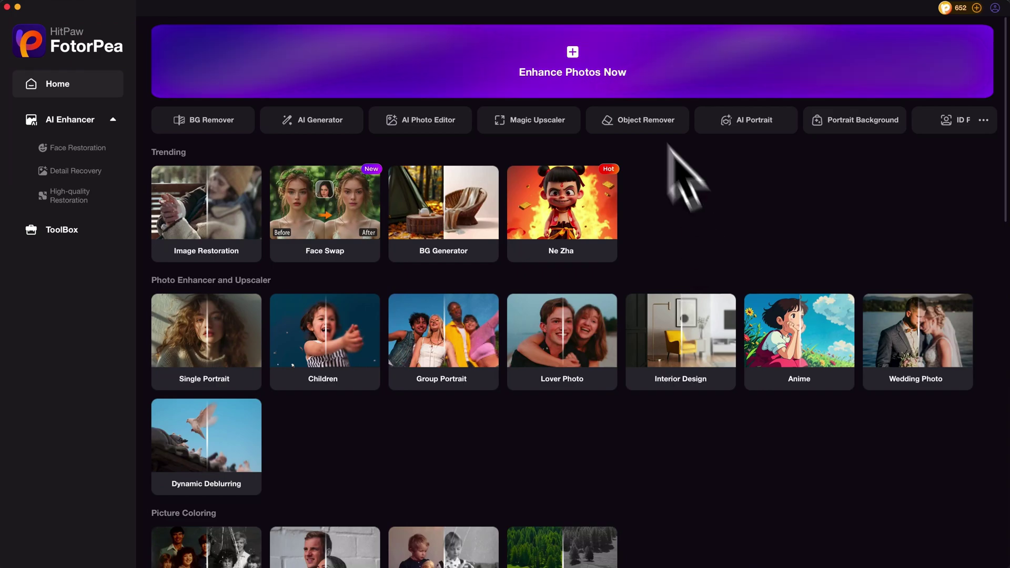
# - Load the bouquet portrait, choose 4X upscaling, and preview it against the original
pyautogui.click(518, 63)
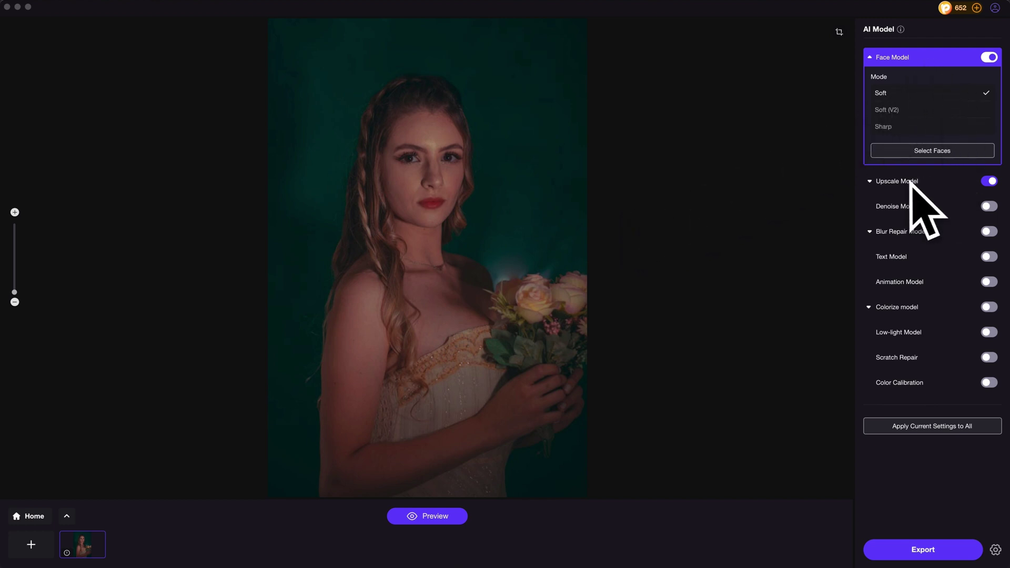
pyautogui.click(879, 182)
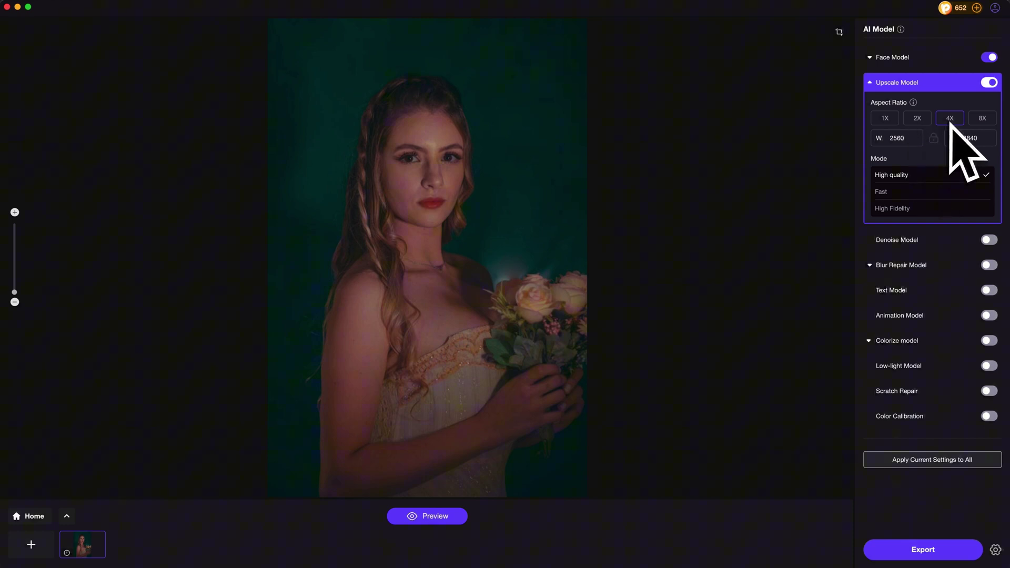
pyautogui.click(457, 517)
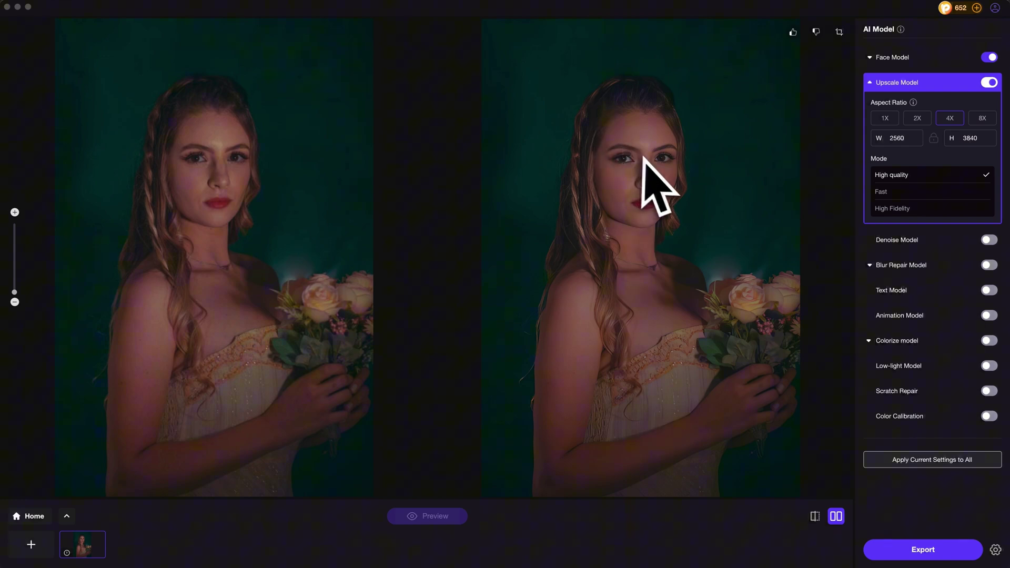
pyautogui.scroll(5, 667, 154)
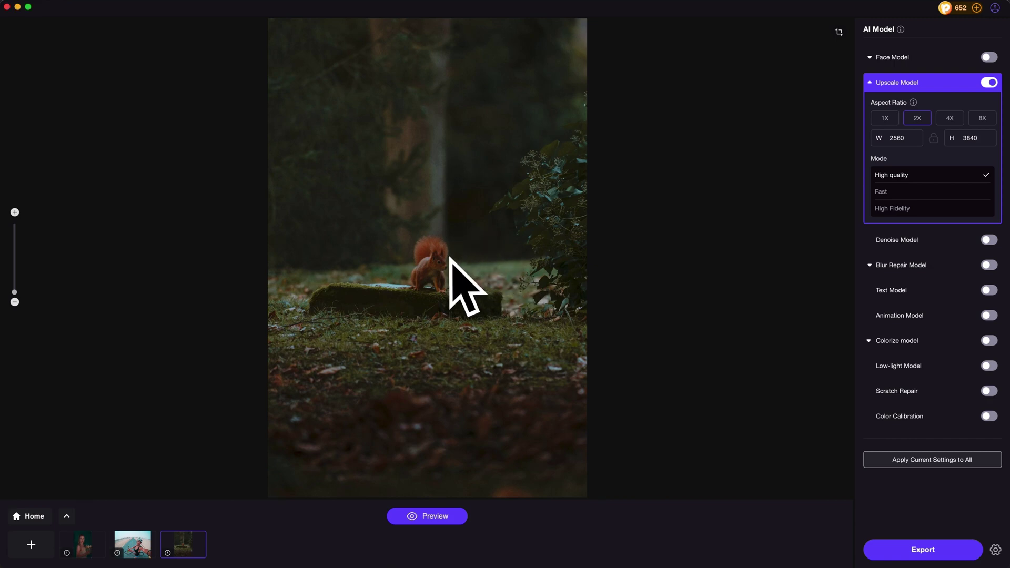
# - Zoom and pan the squirrel, then slide the split to compare the 4X enhancement
pyautogui.scroll(5, 450, 257)
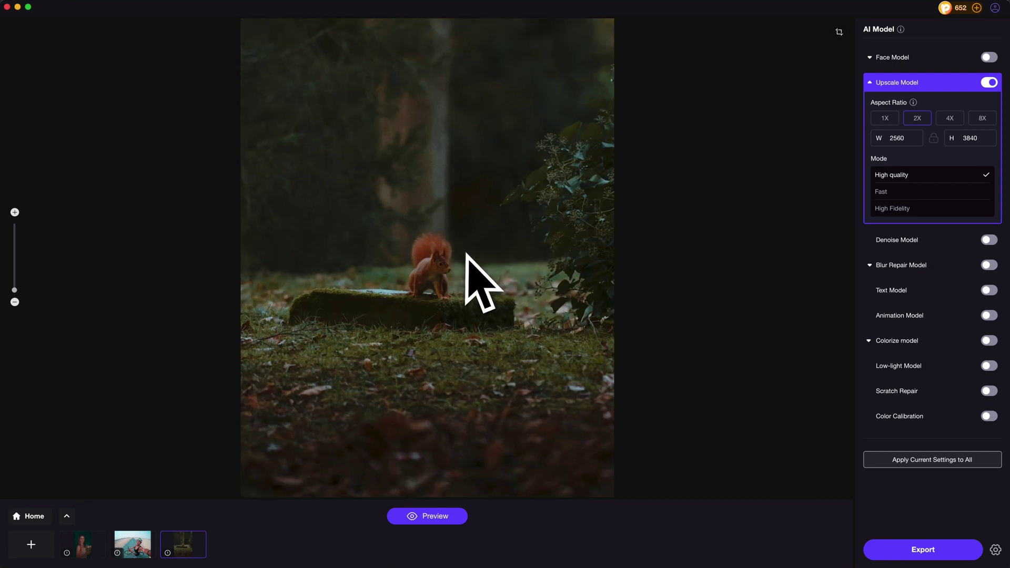
pyautogui.scroll(2, 463, 260)
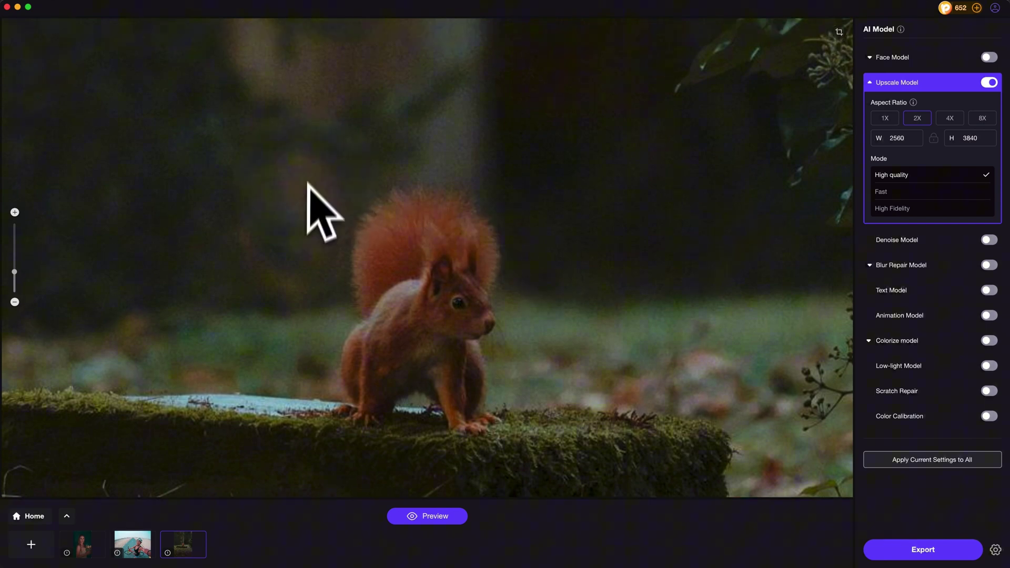
pyautogui.moveTo(309, 185)
pyautogui.mouseDown()
pyautogui.moveTo(303, 244)
pyautogui.moveTo(305, 199)
pyautogui.mouseUp()
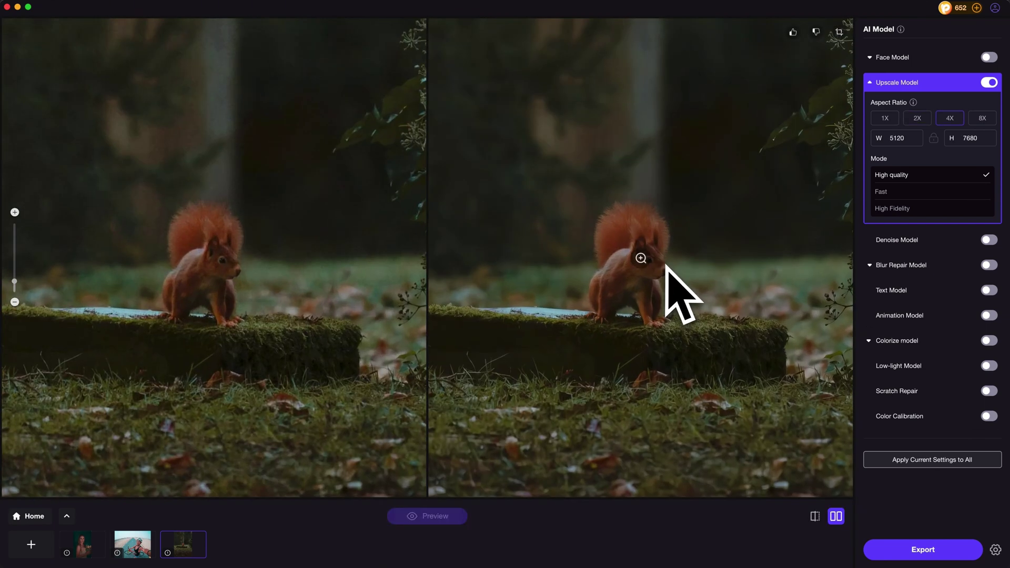
pyautogui.scroll(2, 668, 293)
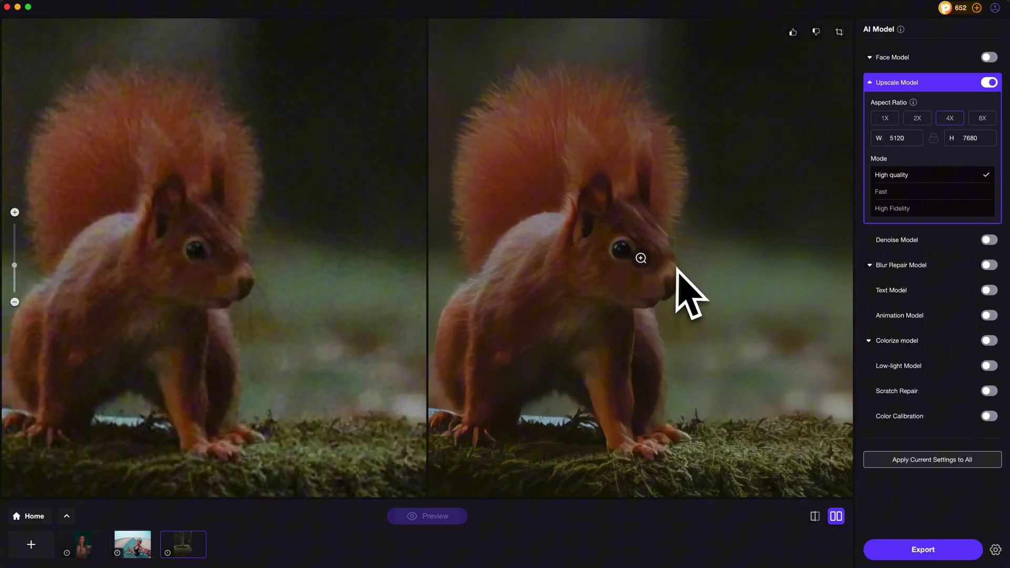
pyautogui.scroll(2, 673, 284)
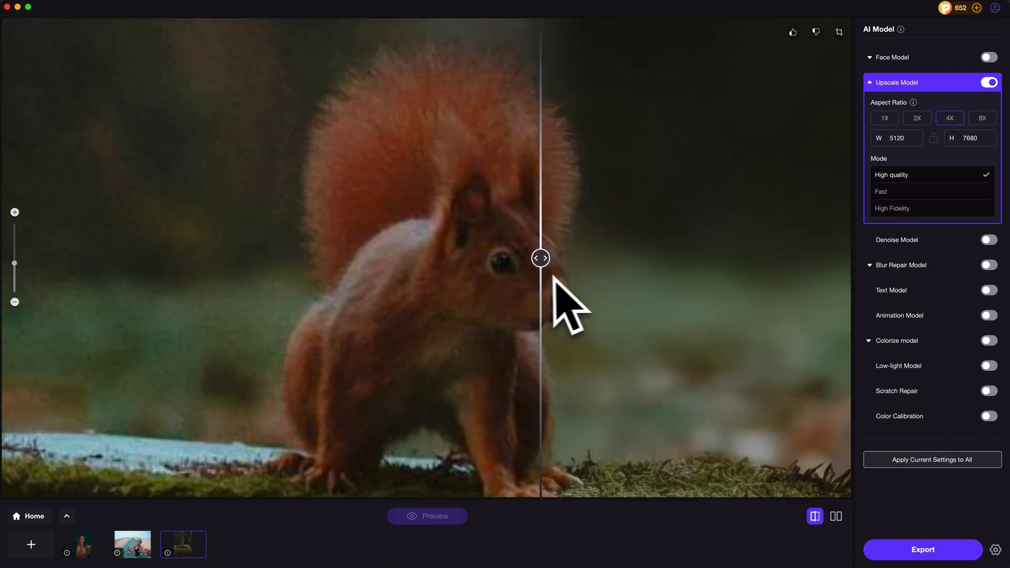
pyautogui.moveTo(557, 284); pyautogui.dragTo(117, 260)
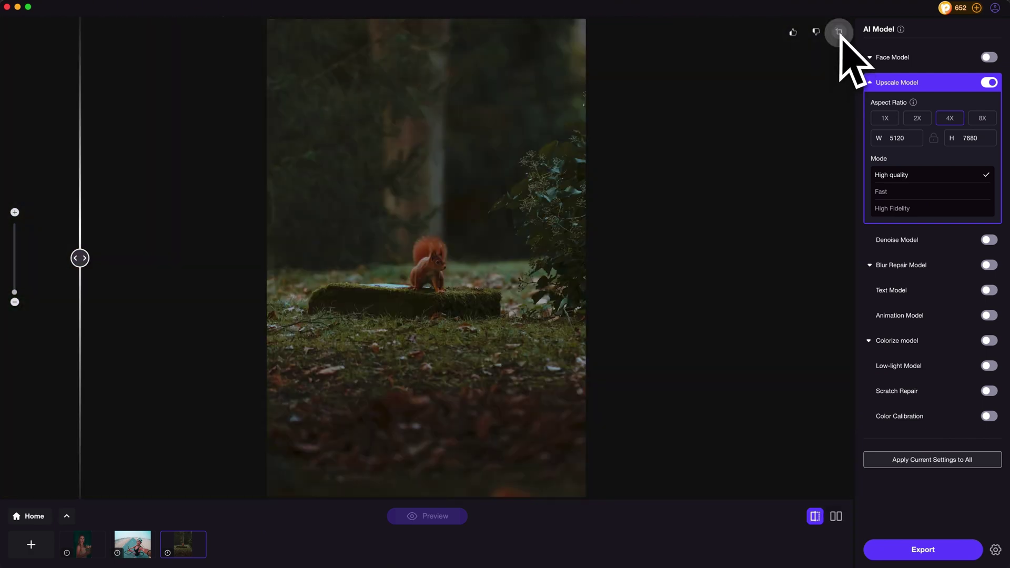
# - Tighten the squirrel photo's crop frame from its top corner and bottom edge
pyautogui.click(839, 32)
pyautogui.moveTo(560, 74); pyautogui.dragTo(563, 153)
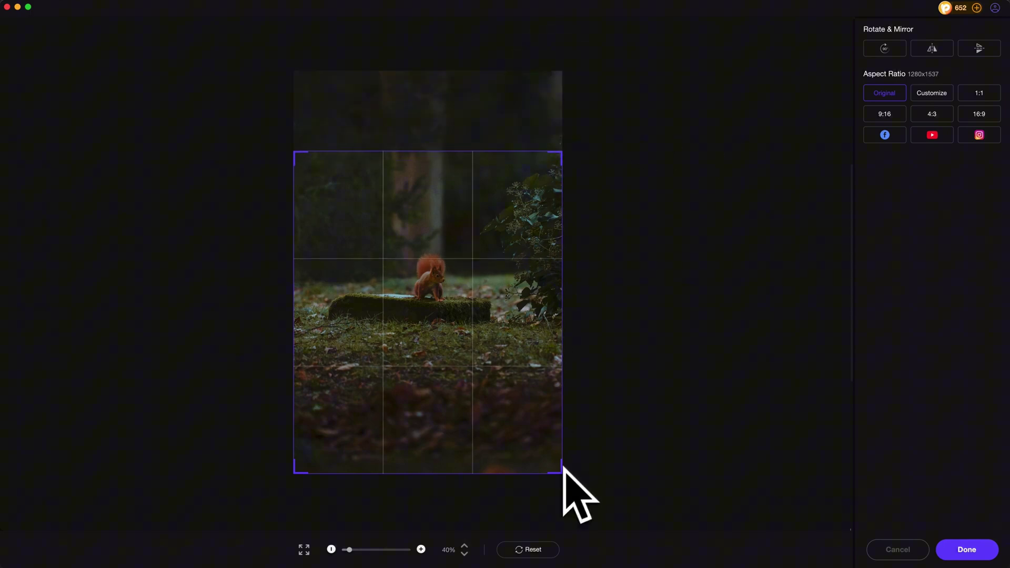
pyautogui.moveTo(563, 469); pyautogui.dragTo(571, 372)
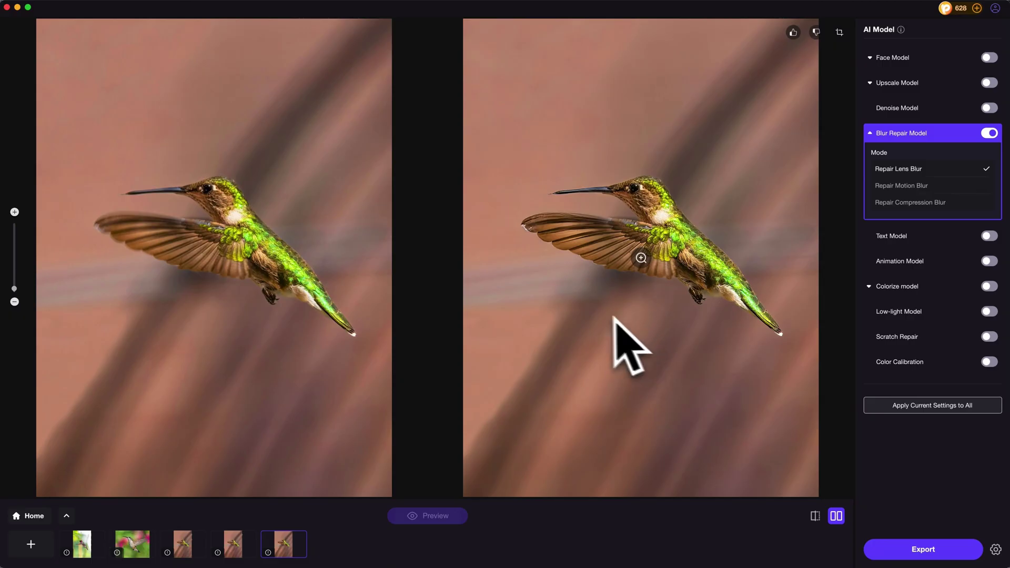
# - Zoom and pan over the hummingbird's wing, head and green body comparing the lens-blur repair
pyautogui.scroll(5, 629, 347)
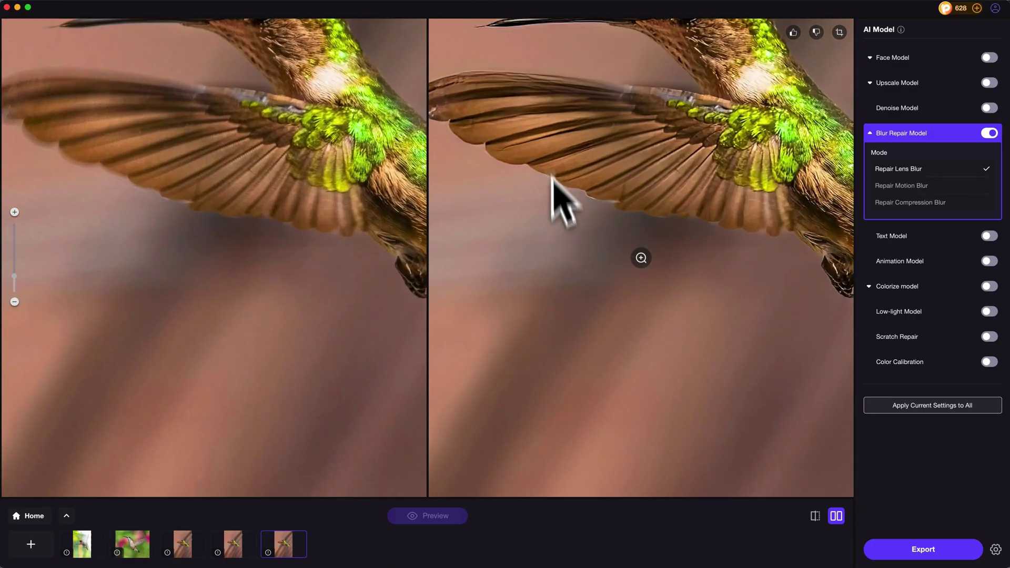
pyautogui.scroll(-2, 552, 198)
pyautogui.scroll(3, 577, 238)
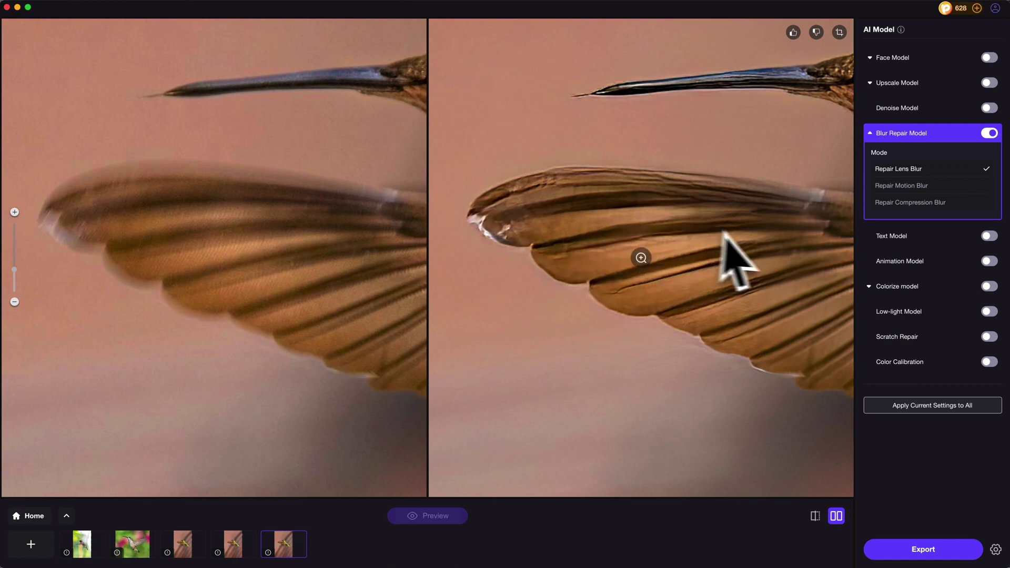
pyautogui.moveTo(769, 231); pyautogui.dragTo(629, 209)
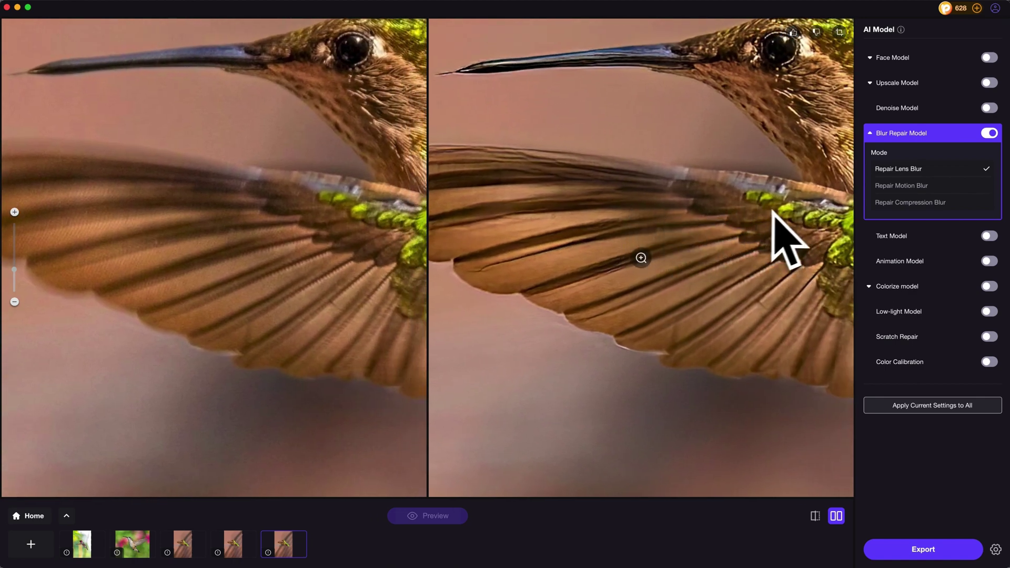
pyautogui.moveTo(772, 210); pyautogui.dragTo(653, 171)
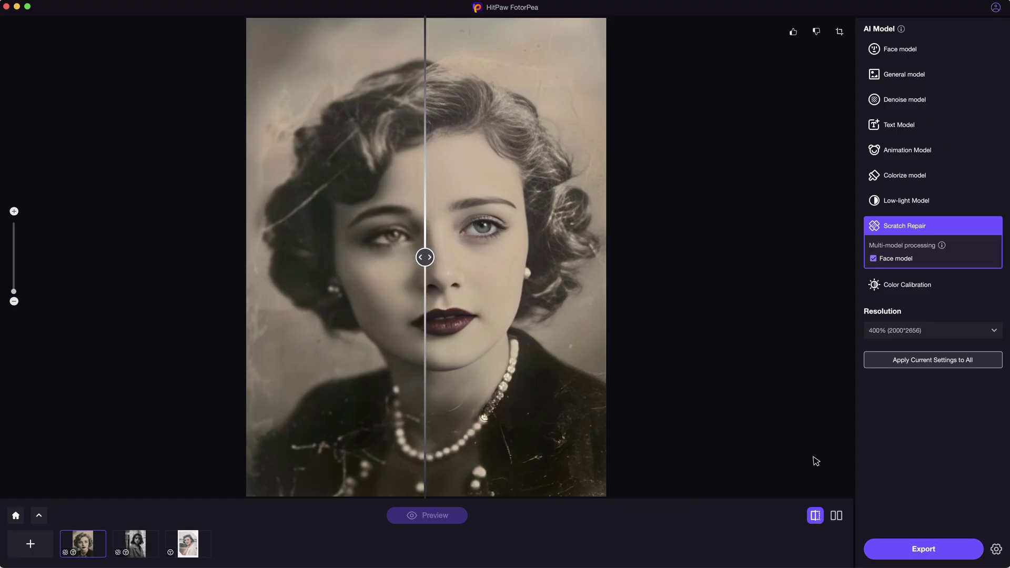
pyautogui.scroll(5, 523, 260)
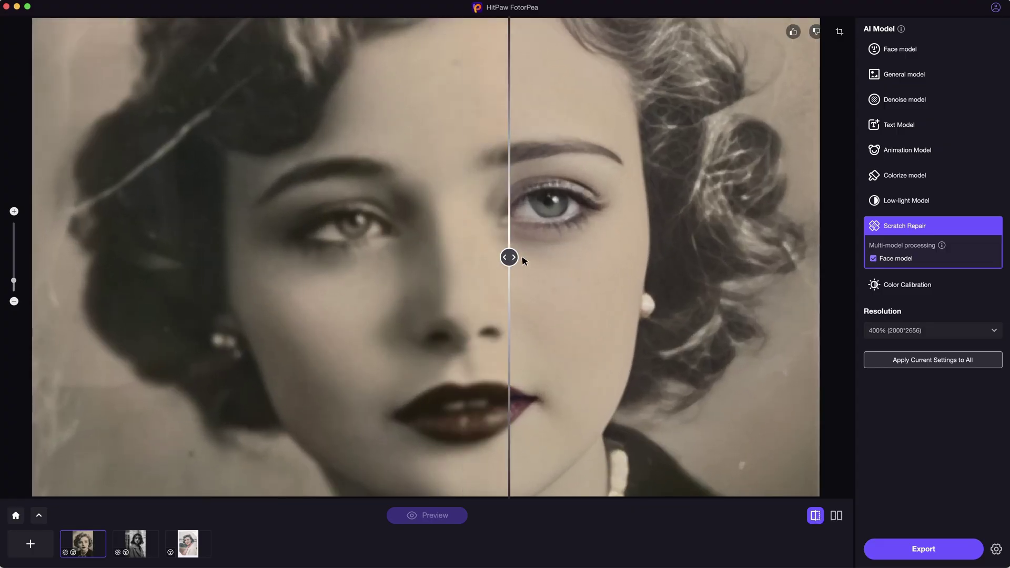
# - Slide the split across the scratch-repaired vintage face, then preview another portrait with Colorize
pyautogui.moveTo(524, 260); pyautogui.dragTo(157, 258)
pyautogui.scroll(3, 697, 257)
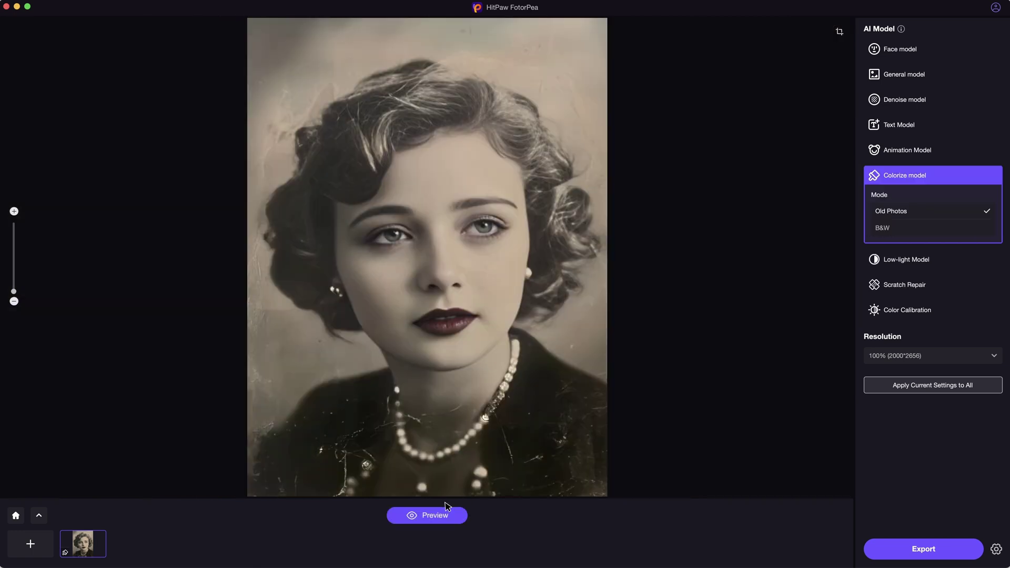
pyautogui.click(428, 515)
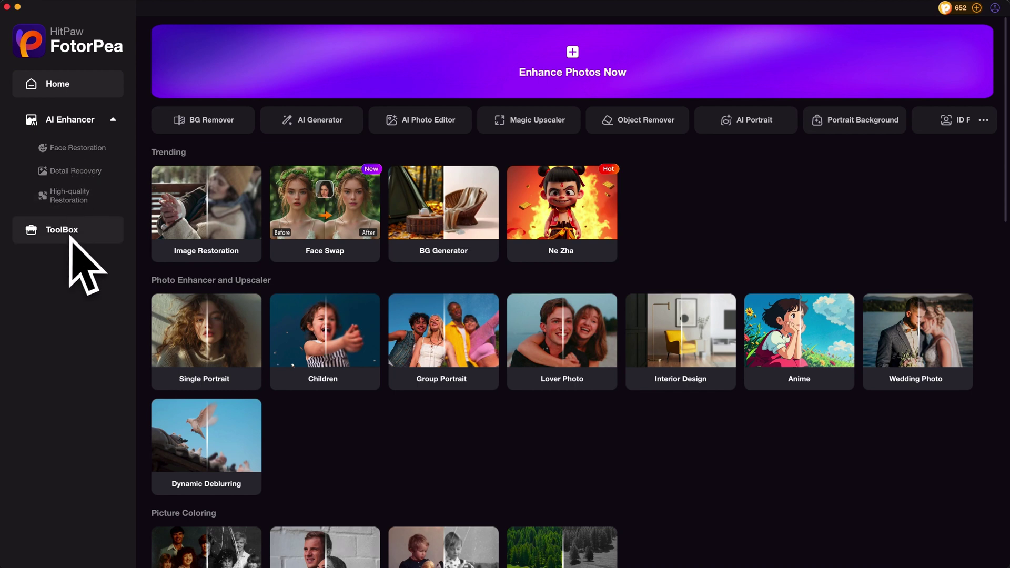
# - Open the AI image generator from ToolBox and scroll through its templates
pyautogui.click(68, 238)
pyautogui.click(221, 90)
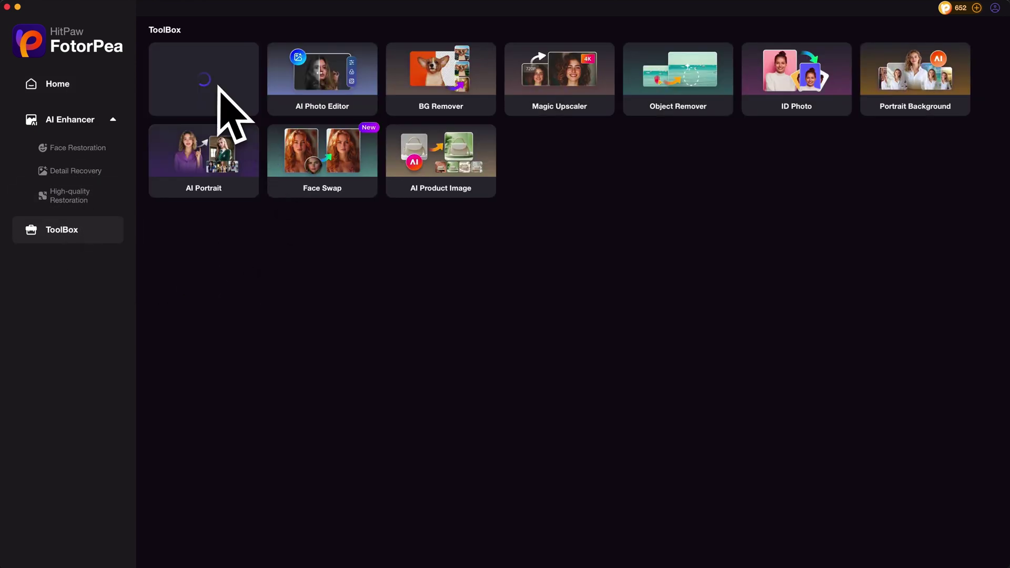
pyautogui.scroll(-3, 579, 216)
pyautogui.scroll(-10, 574, 204)
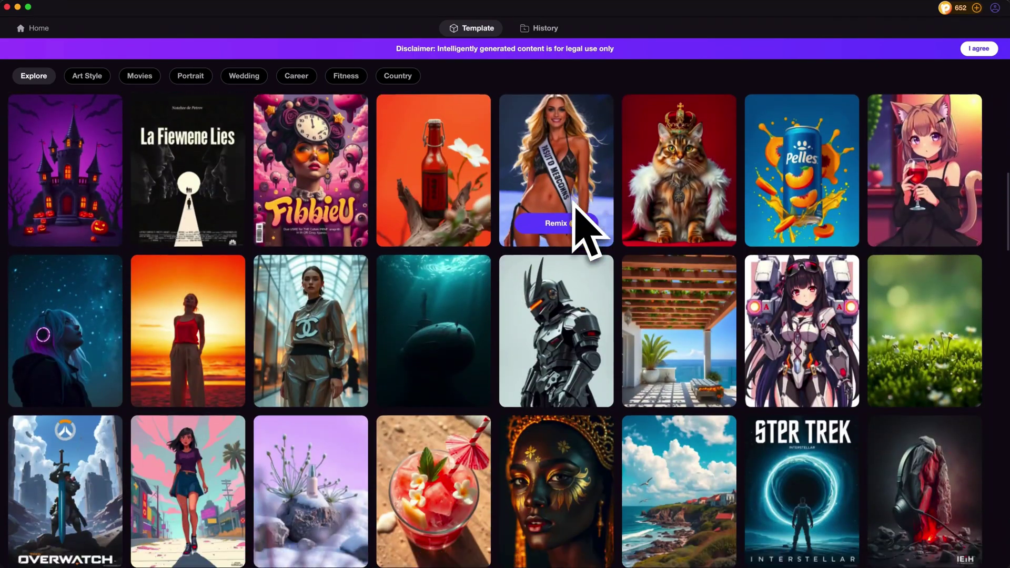
pyautogui.scroll(-10, 575, 205)
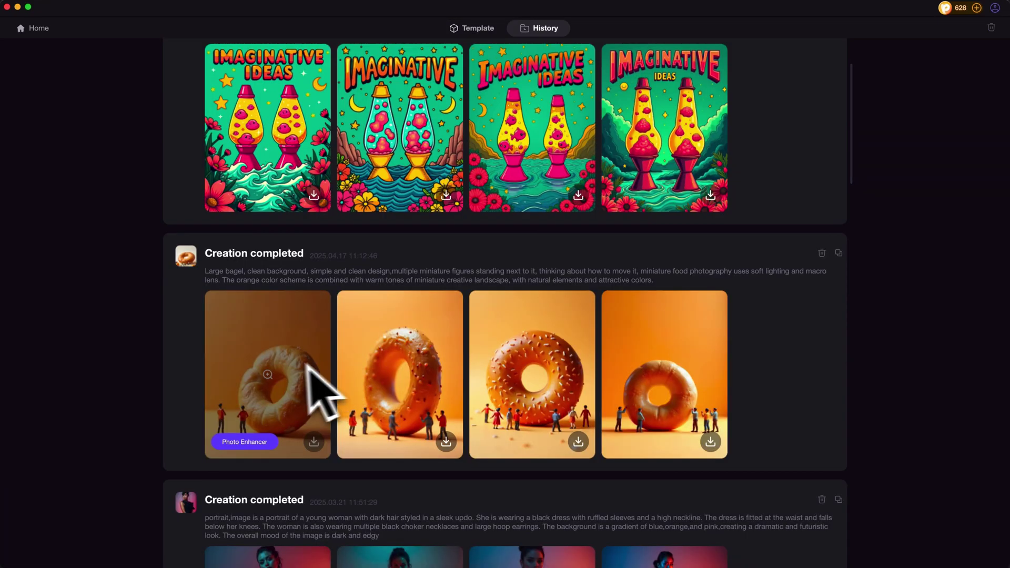
# - Enlarge and close the bagel, sprinkled donut and portrait creations in History
pyautogui.click(274, 368)
pyautogui.click(281, 367)
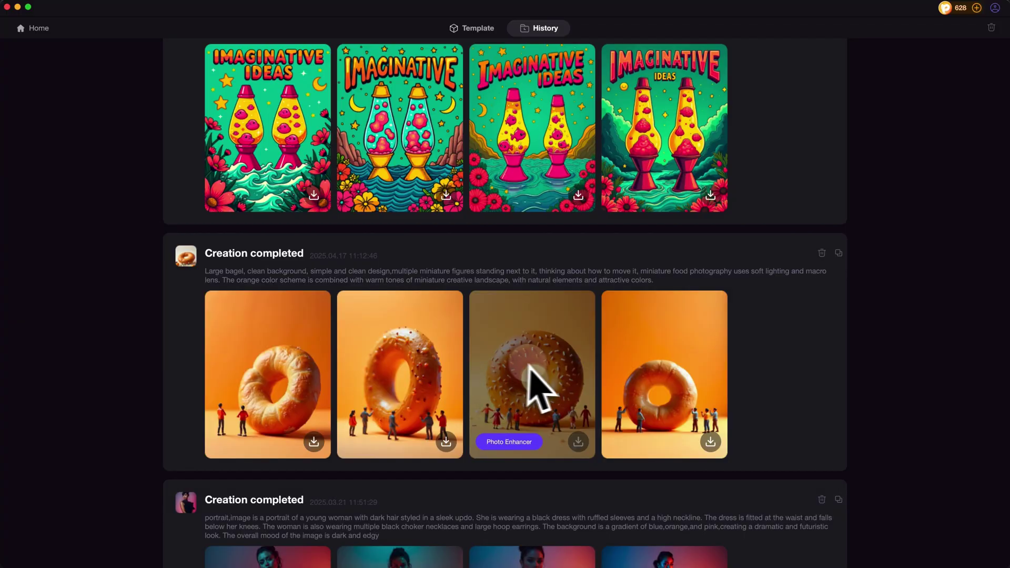
pyautogui.click(542, 364)
pyautogui.press('Escape')
pyautogui.scroll(-2, 491, 384)
pyautogui.click(543, 292)
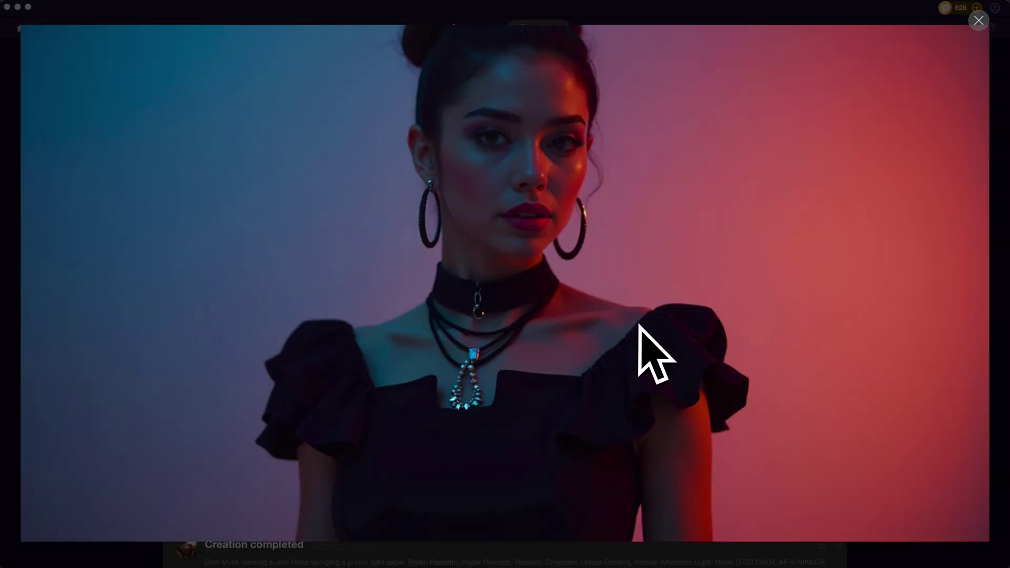
pyautogui.press('Escape')
pyautogui.scroll(5, 297, 219)
# - View the first, third and fourth Imaginative Ideas posters enlarged in turn
pyautogui.click(279, 177)
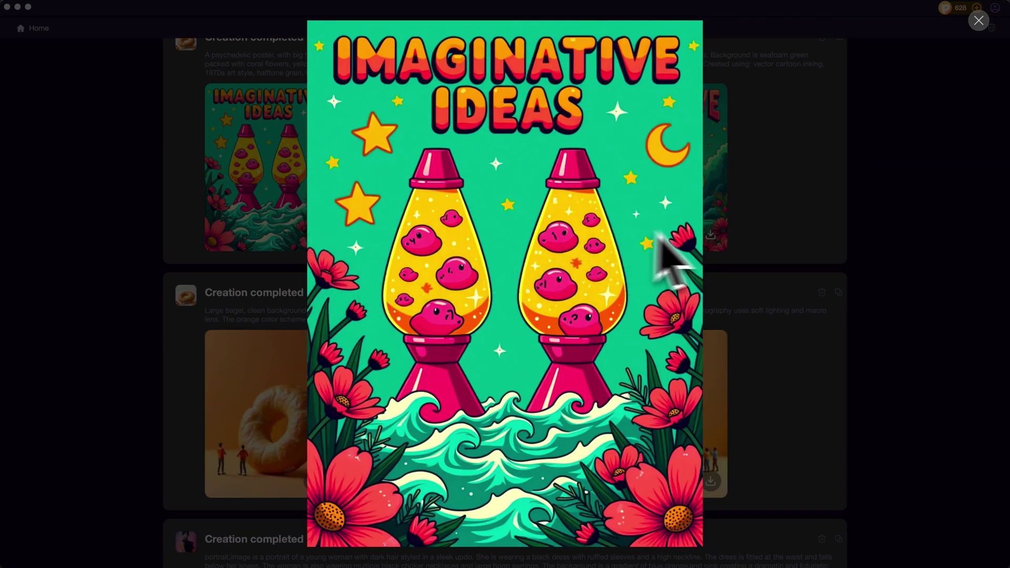
pyautogui.click(757, 244)
pyautogui.click(524, 168)
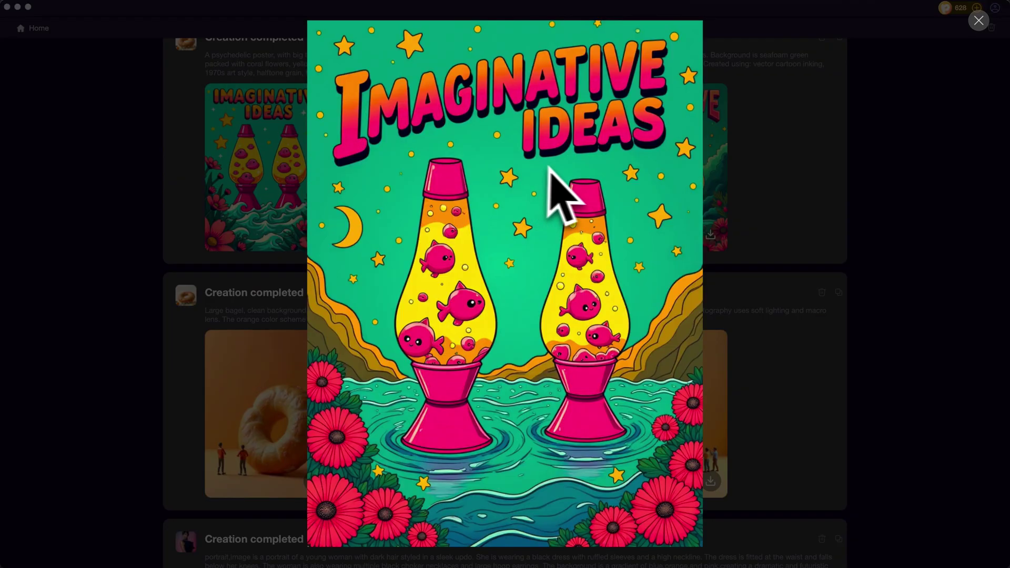
pyautogui.click(719, 181)
pyautogui.click(745, 185)
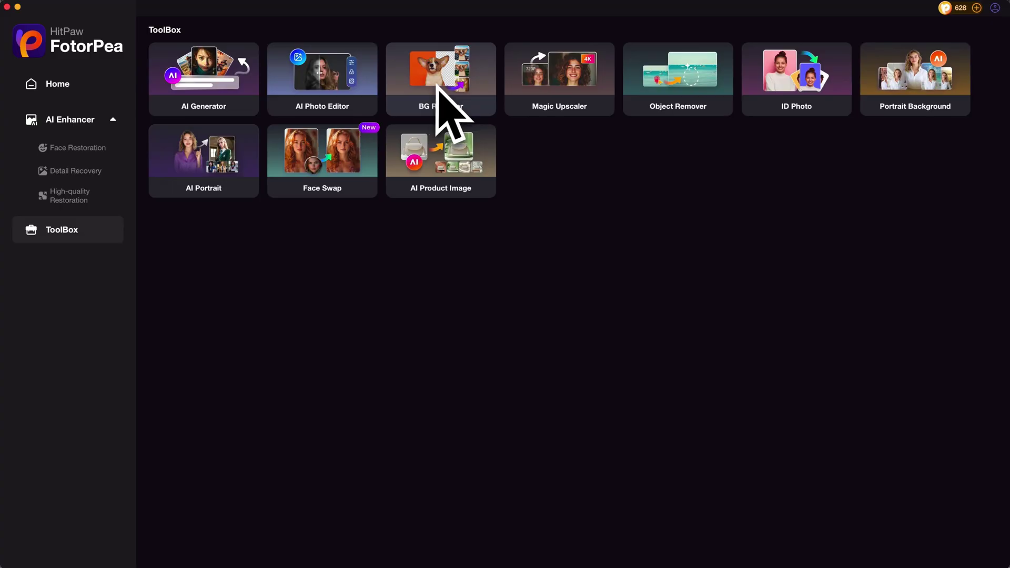
# - Review the plant, woman and leather bag cut-outs, then place the plant on a pink podium
pyautogui.click(456, 84)
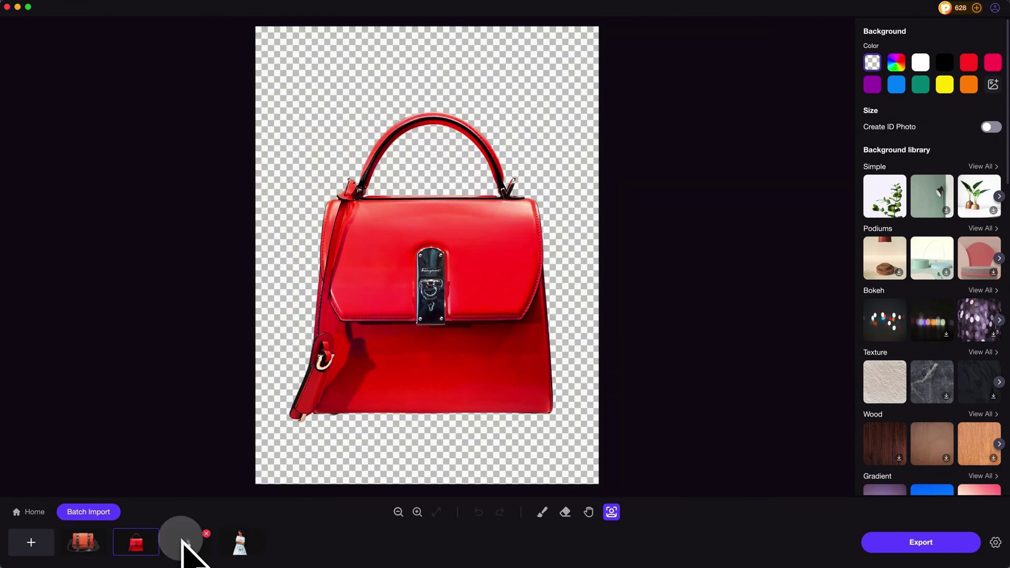
pyautogui.click(187, 545)
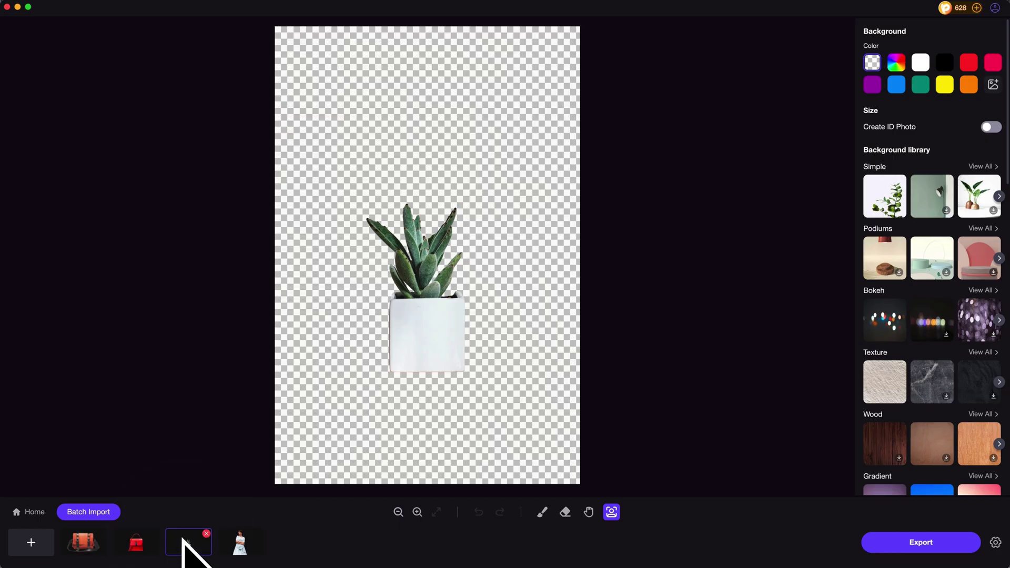
pyautogui.click(236, 540)
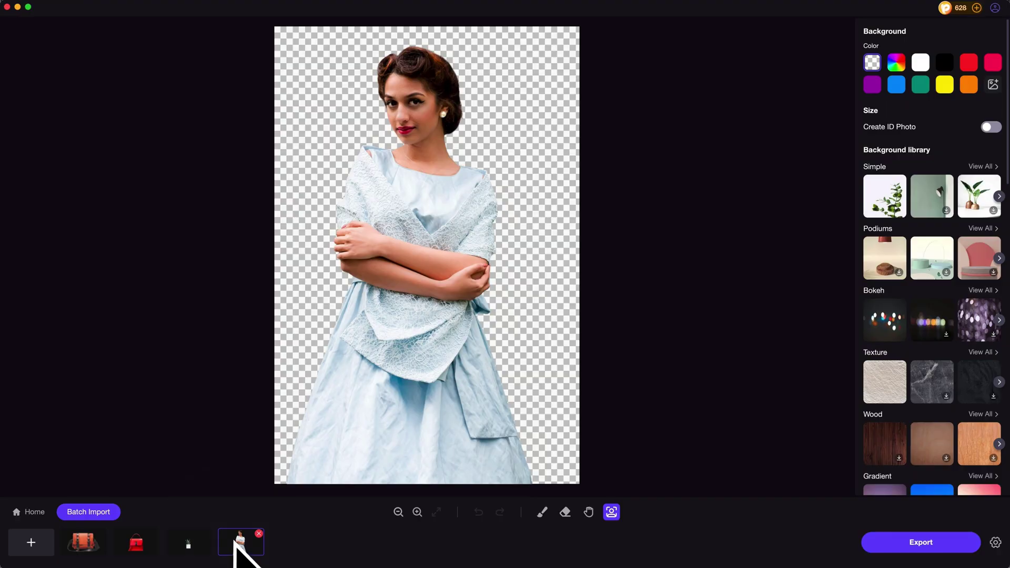
pyautogui.click(181, 545)
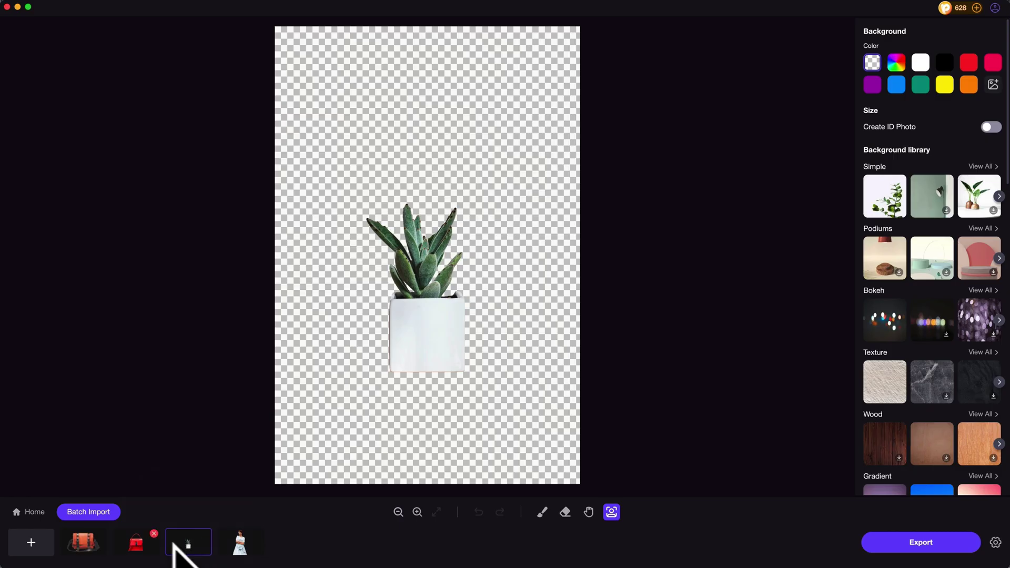
pyautogui.click(103, 545)
pyautogui.click(240, 547)
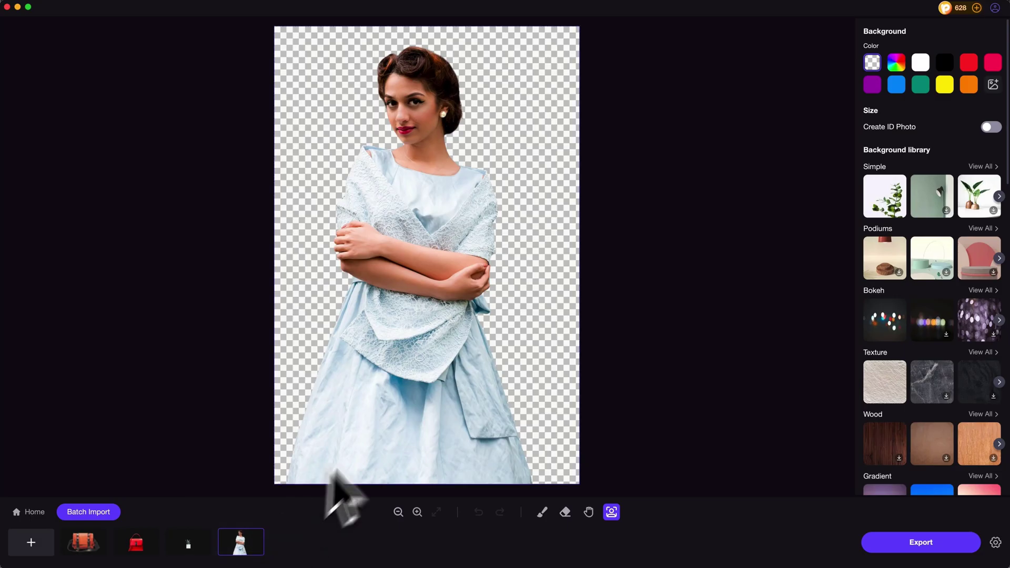
pyautogui.click(979, 258)
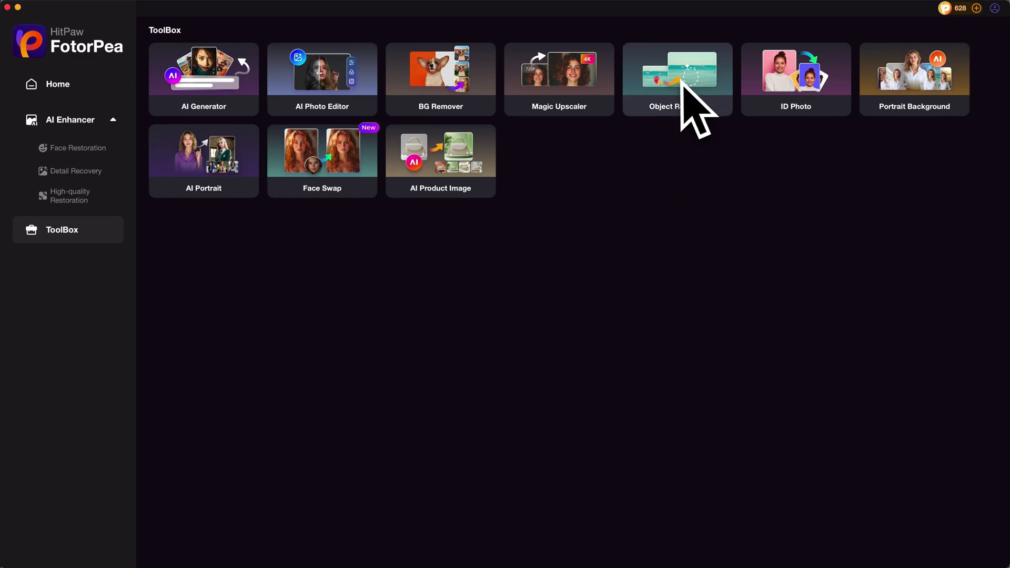
# - Box the man on the left and brush over his backpack for removal
pyautogui.click(687, 84)
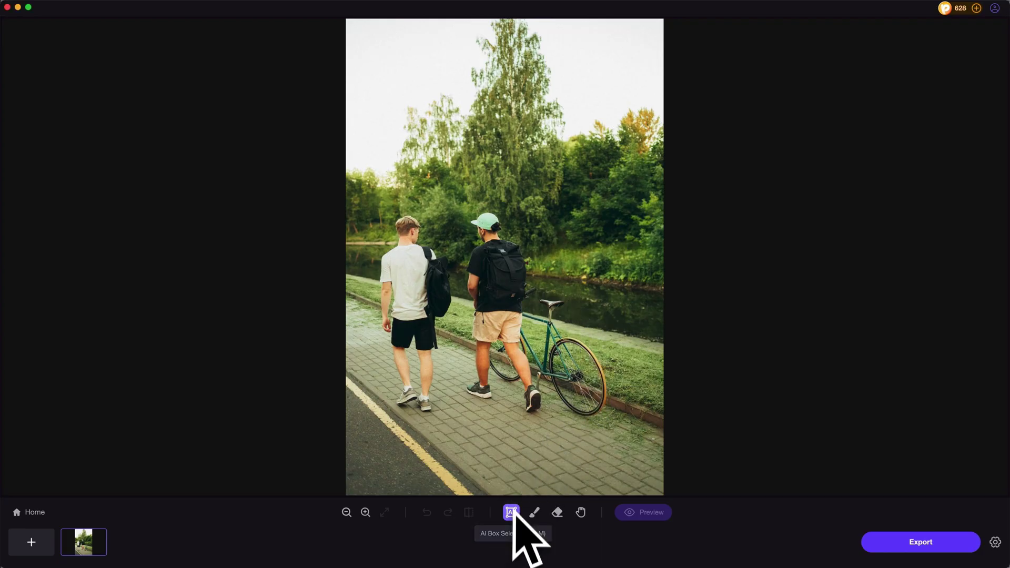
pyautogui.moveTo(374, 210); pyautogui.dragTo(459, 414)
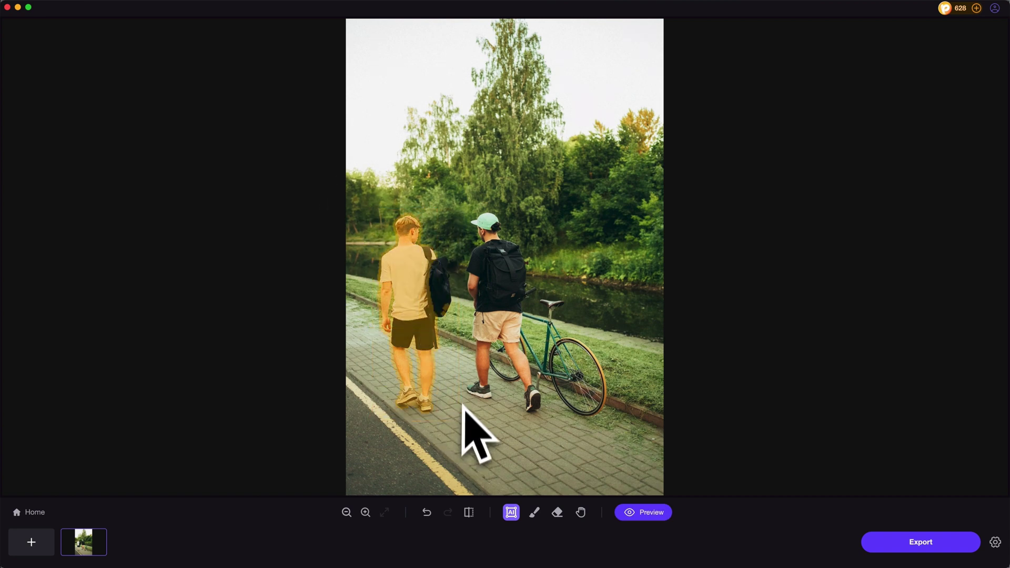
pyautogui.scroll(5, 421, 283)
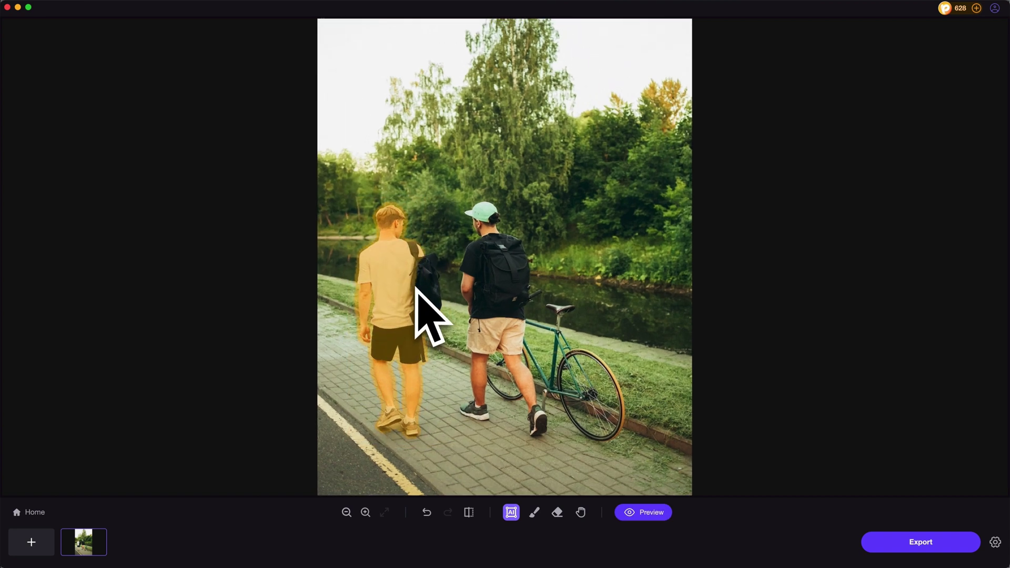
pyautogui.click(535, 512)
pyautogui.moveTo(351, 253); pyautogui.dragTo(346, 299)
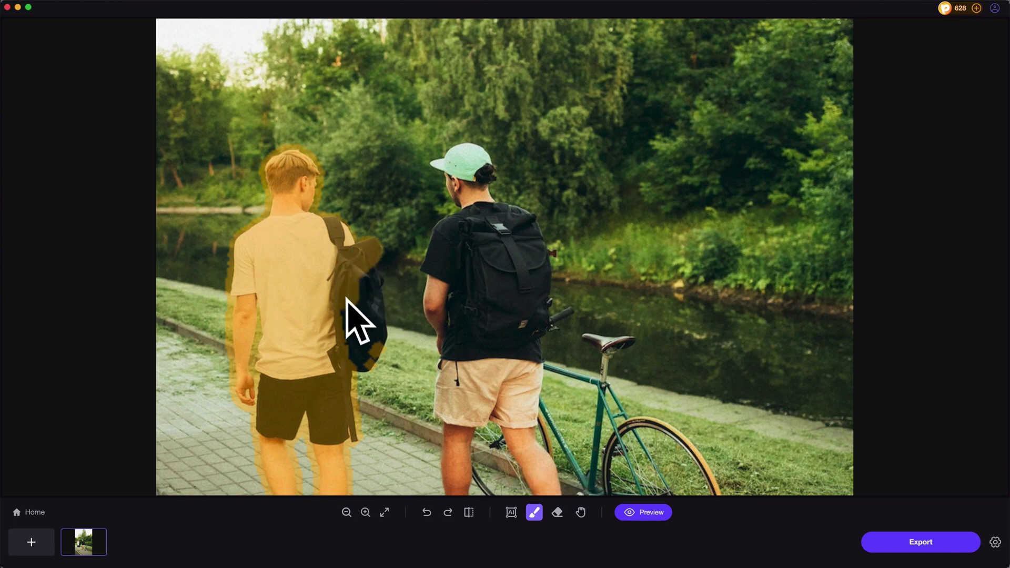
# - Remove the masked man and compare the result with the original photo
pyautogui.scroll(-5, 621, 412)
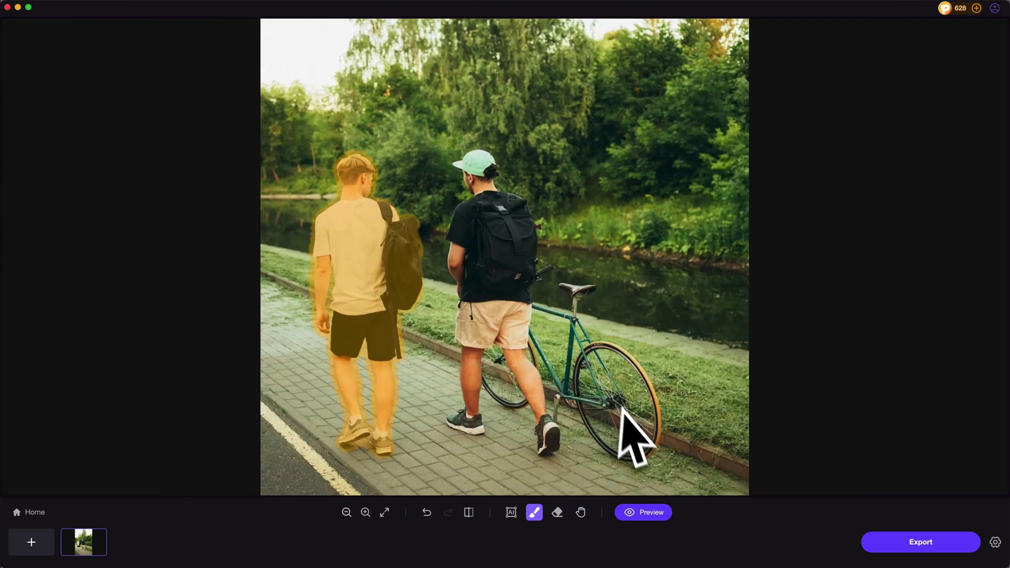
pyautogui.click(650, 513)
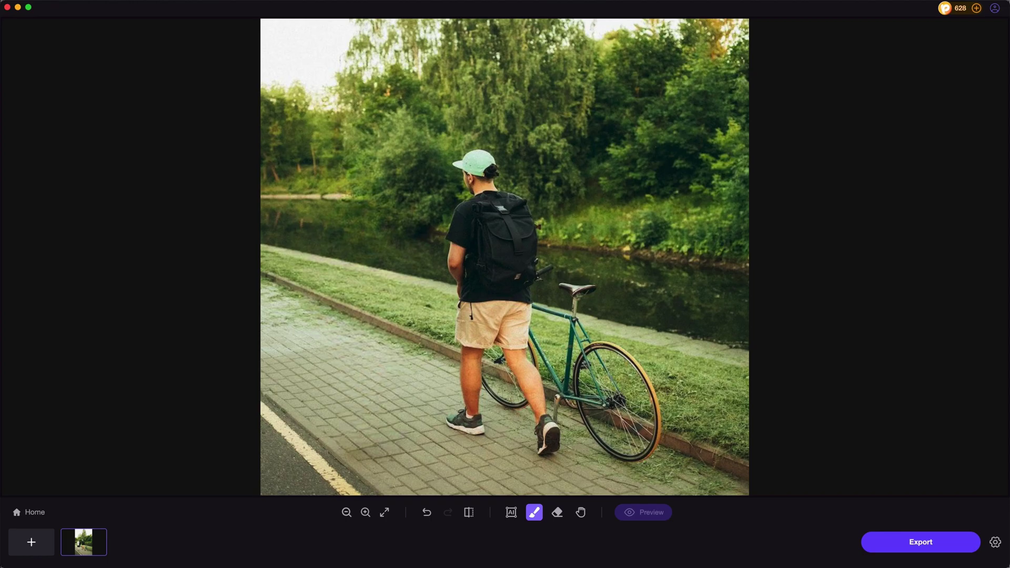
pyautogui.click(469, 513)
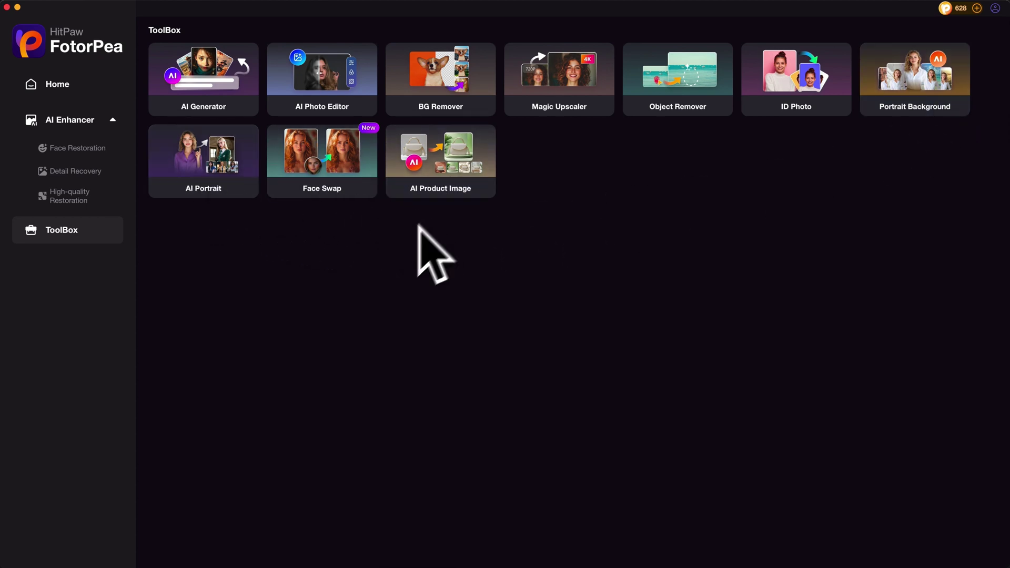
# - Return to the Home page and scroll through its feature cards
pyautogui.click(67, 94)
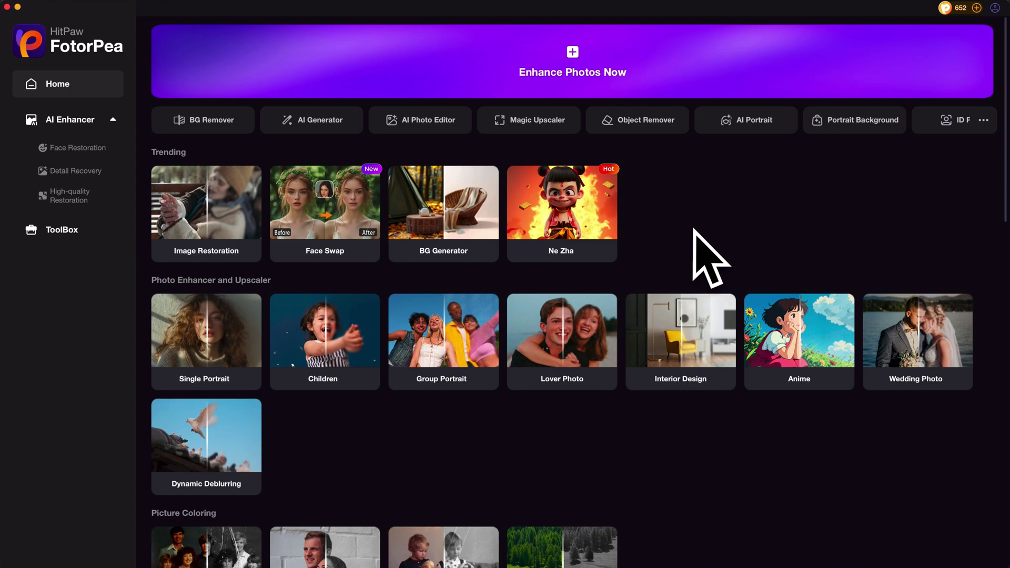
pyautogui.scroll(-10, 670, 242)
pyautogui.scroll(-7, 668, 230)
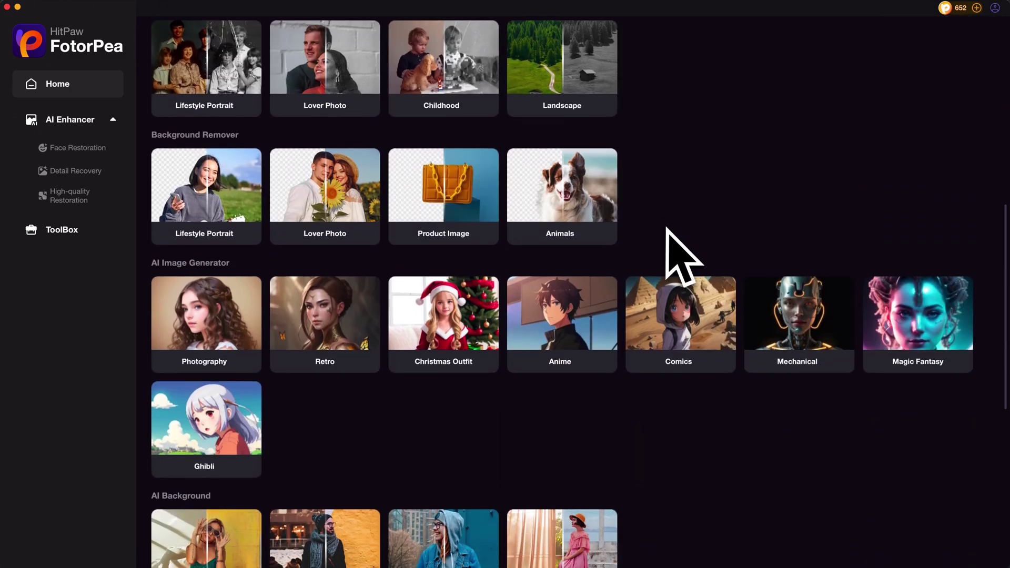
pyautogui.scroll(15, 666, 229)
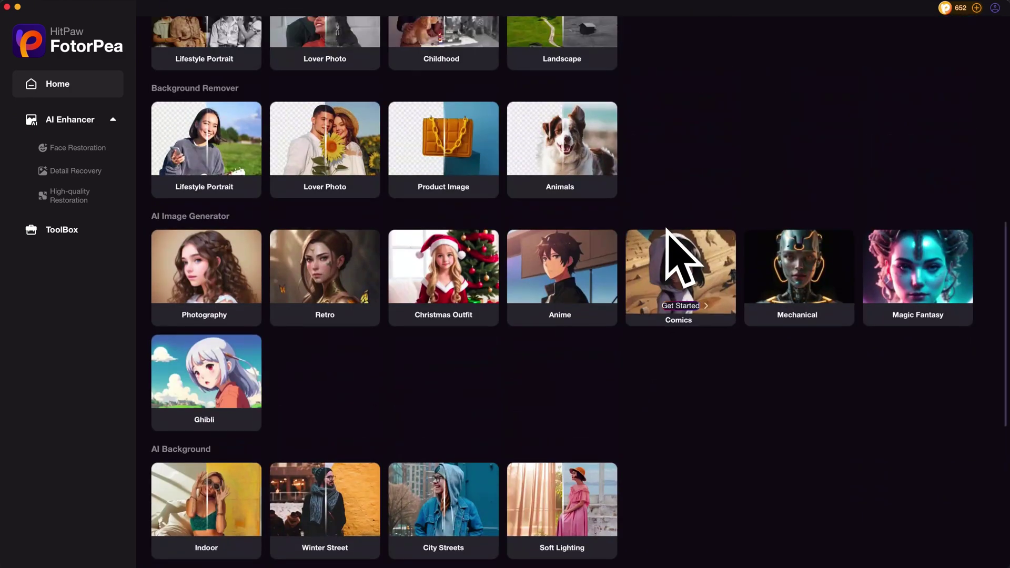